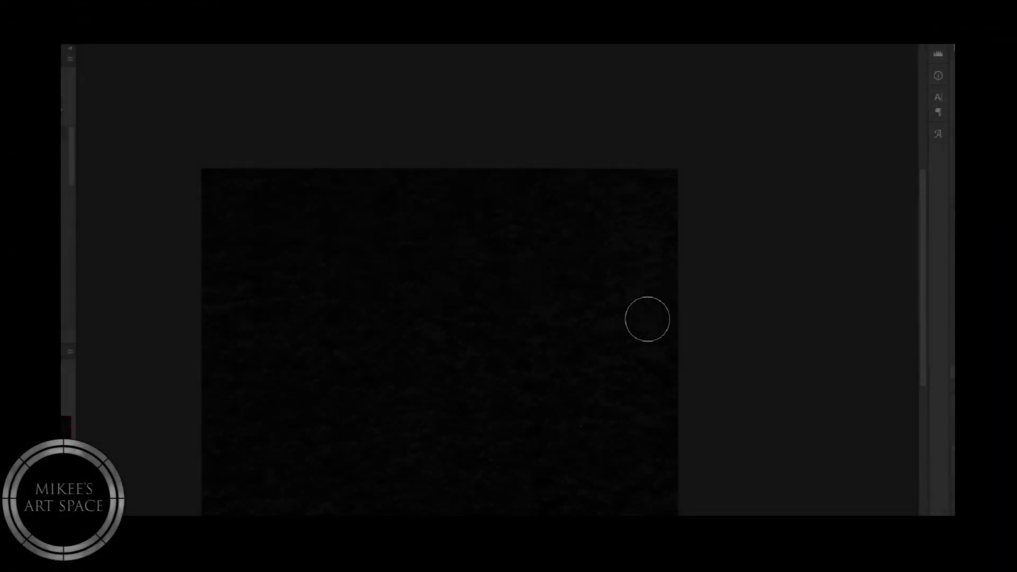
Block in a soft grey head with a small crest on top and a dark mark below
left_click_drag(72, 163, 74, 251)
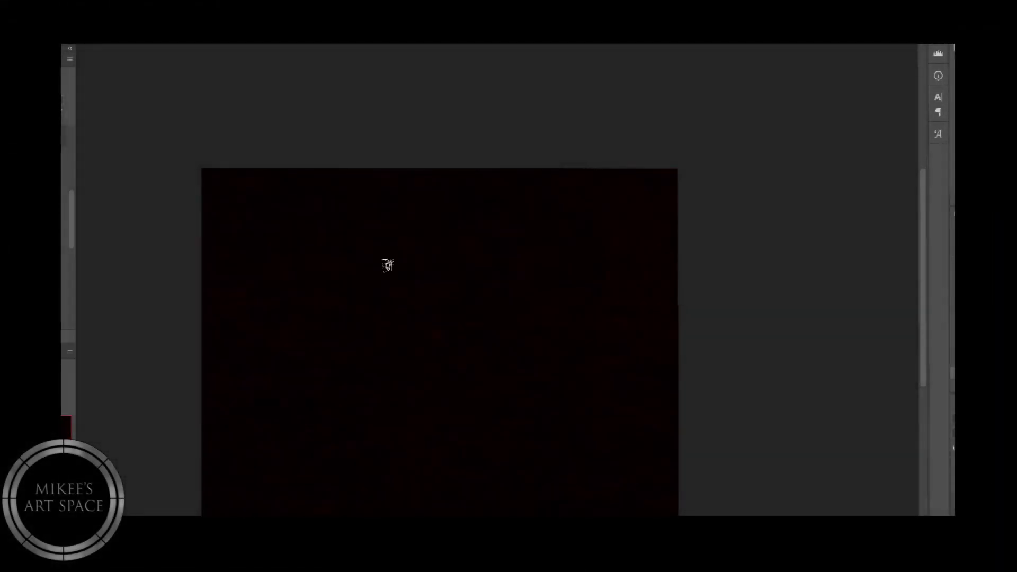
left_click(421, 236)
key("ctrl+plus")
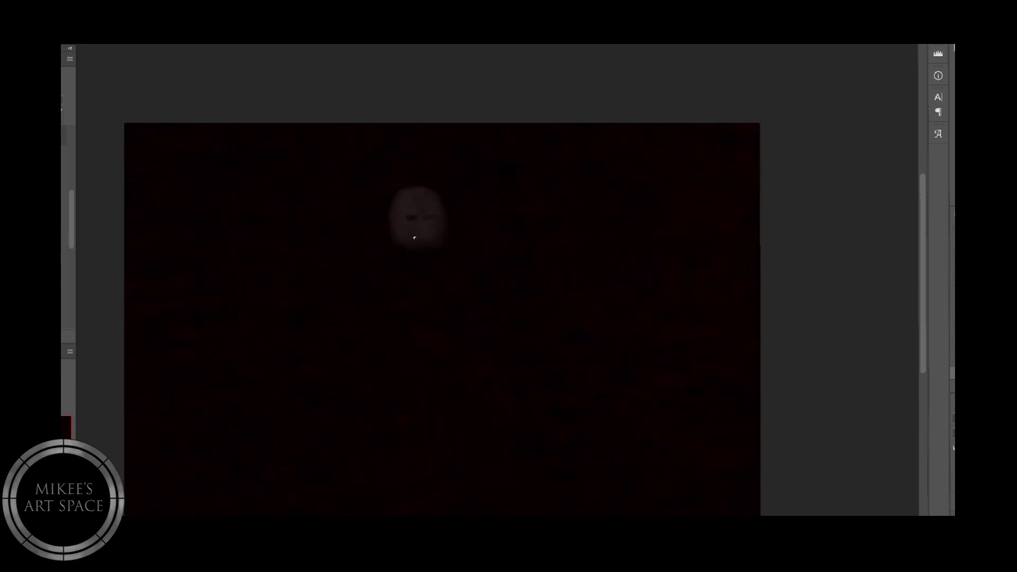
left_click_drag(415, 189, 415, 171)
left_click(419, 241)
Resize the head, paint tentacles hanging beneath it, and add a pale stroke beside it
key("ctrl+t")
key("Escape")
key("ctrl+plus")
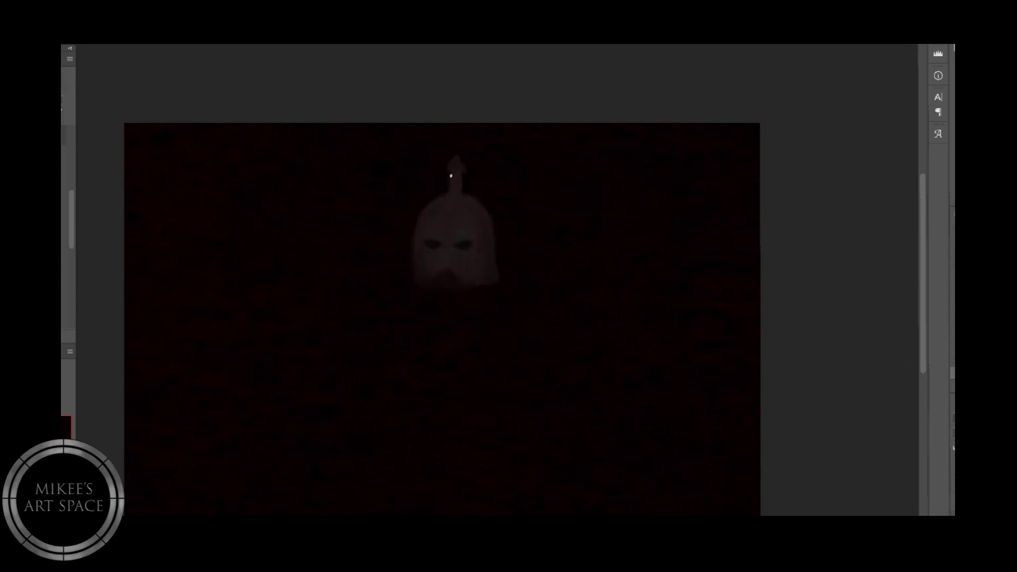
mouse_move(449, 285)
left_mouse_down()
mouse_move(465, 320)
mouse_move(485, 291)
left_mouse_up()
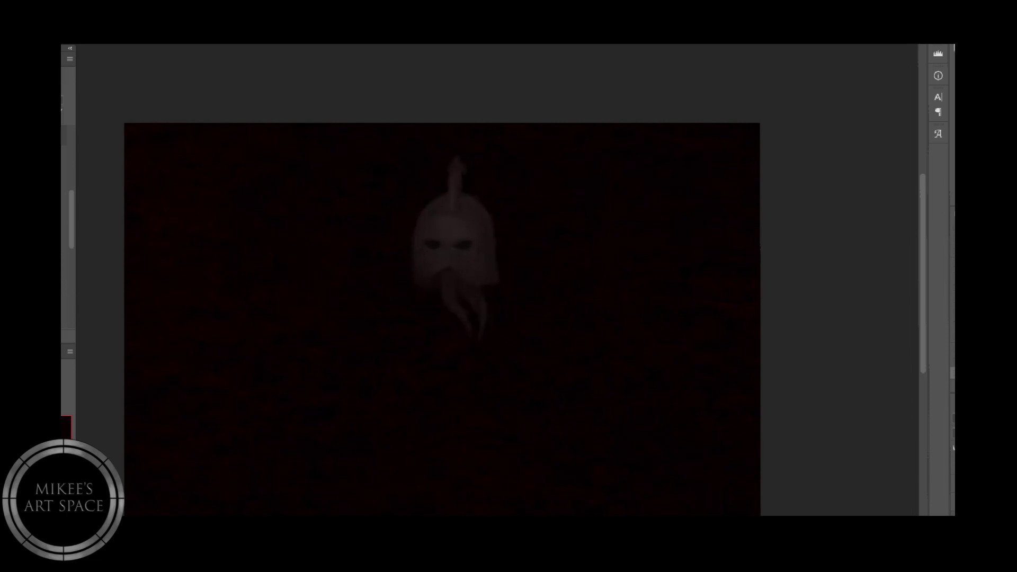
key("Tab")
key("Tab")
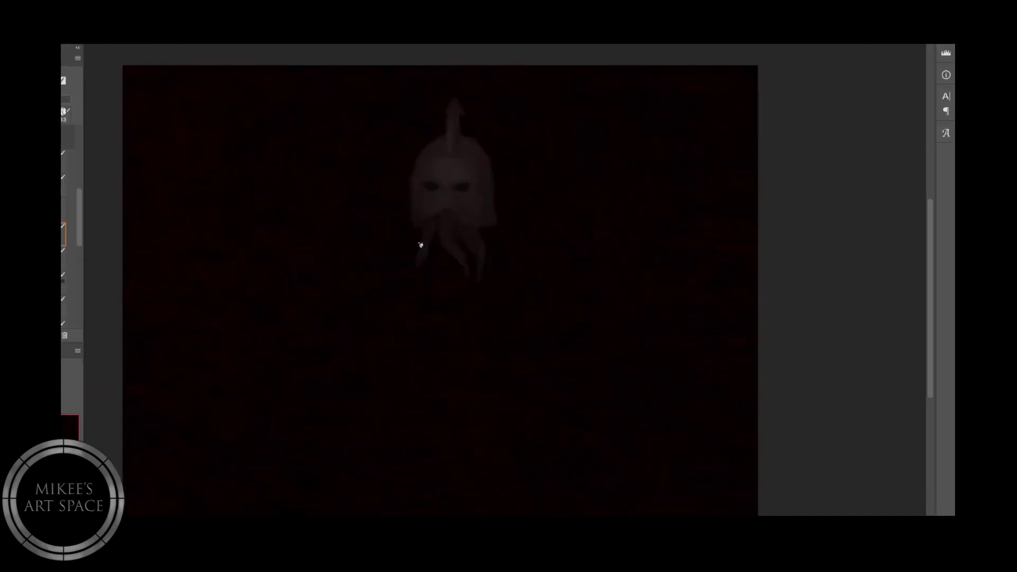
left_click_drag(514, 178, 509, 218)
Add a side blade and beard tentacles, and extend a lighter forearm down to a fist
mouse_move(403, 192)
left_mouse_down()
mouse_move(406, 218)
mouse_move(445, 242)
mouse_move(363, 238)
mouse_move(392, 261)
mouse_move(347, 320)
mouse_move(357, 245)
mouse_move(328, 286)
left_mouse_up()
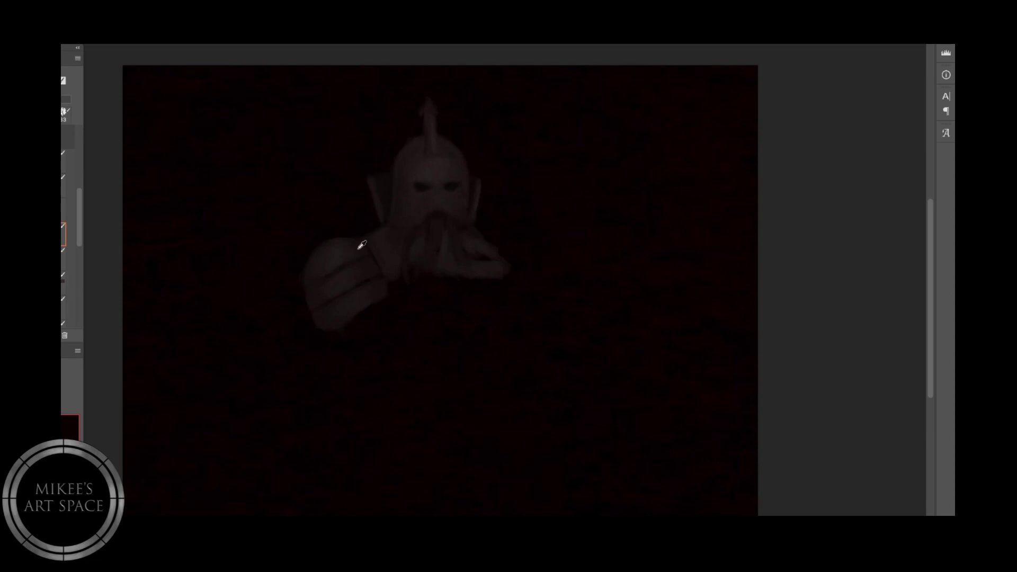
left_click_drag(370, 312, 416, 345)
key("h")
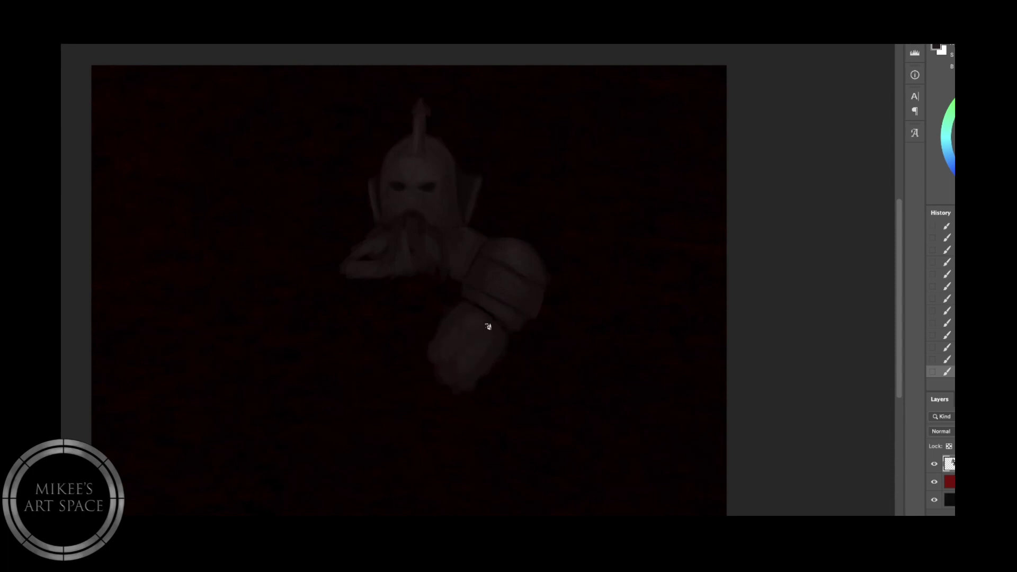
left_click_drag(434, 296, 395, 339)
left_click_drag(379, 290, 362, 361)
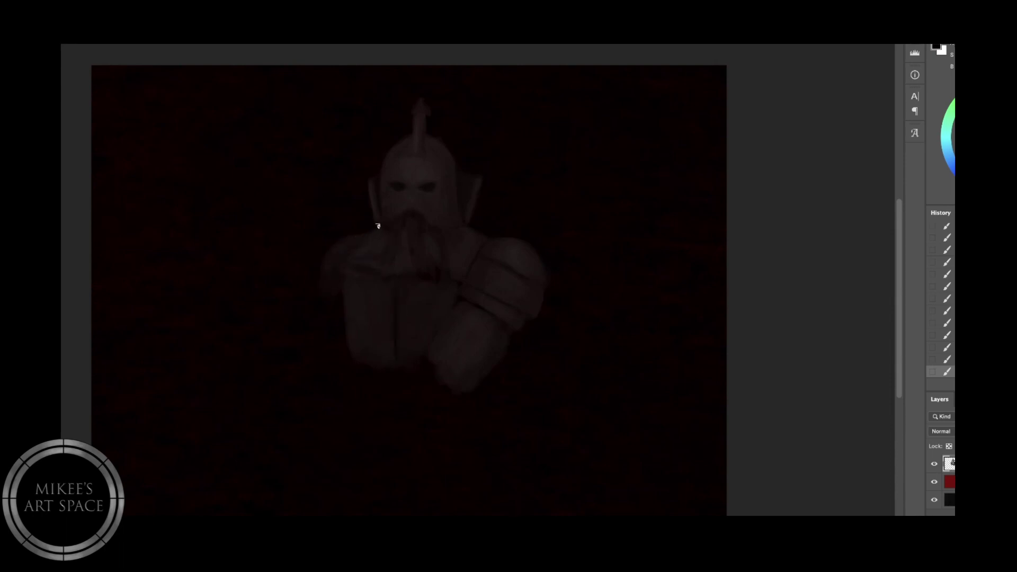
Paint a forearm reaching down-left, a sword hilt rising from the fist, and the lower body
left_click_drag(479, 384, 363, 438)
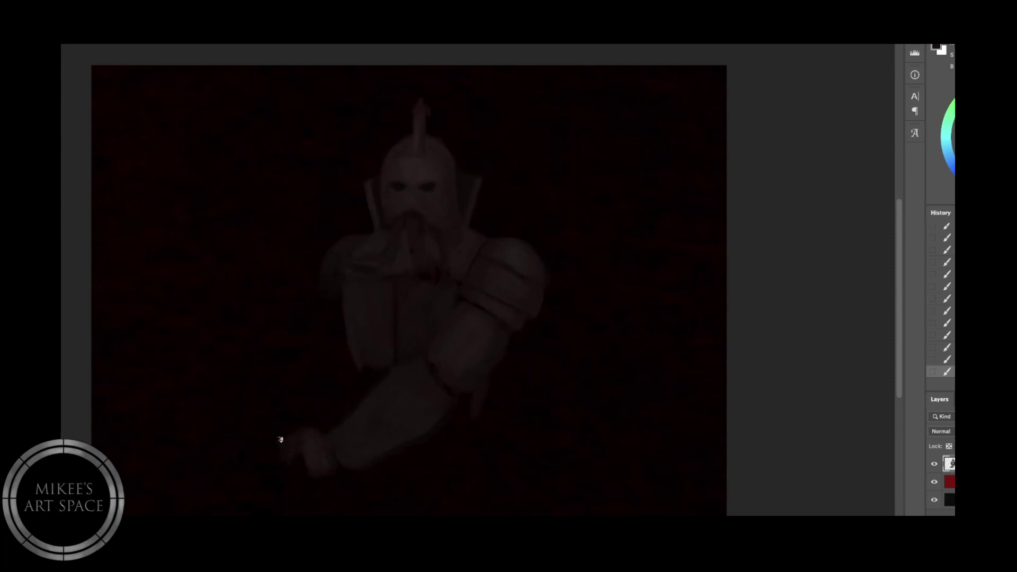
key("h")
left_click_drag(533, 413, 546, 352)
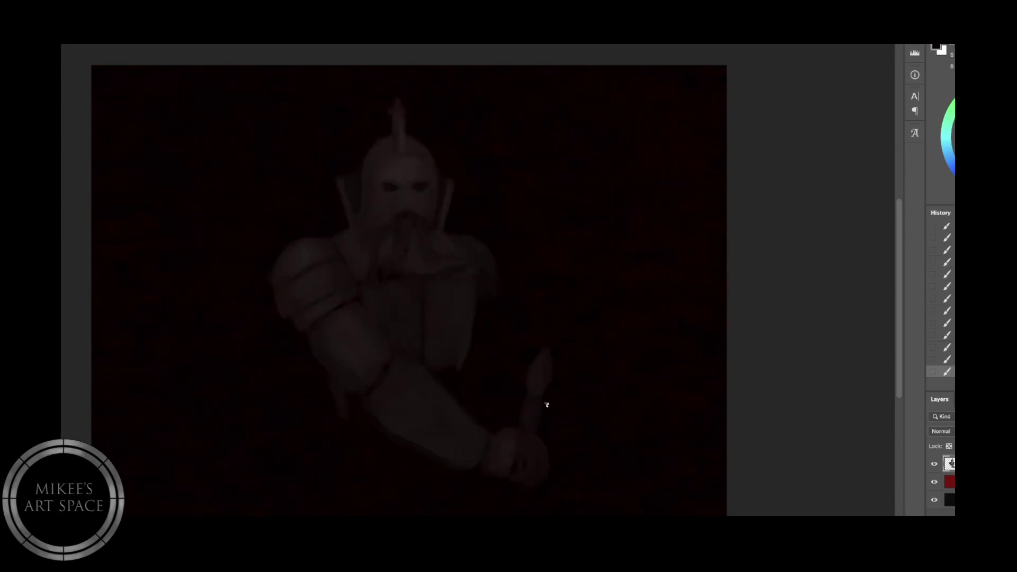
mouse_move(529, 430)
left_mouse_down()
mouse_move(535, 503)
mouse_move(354, 463)
mouse_move(332, 484)
left_mouse_up()
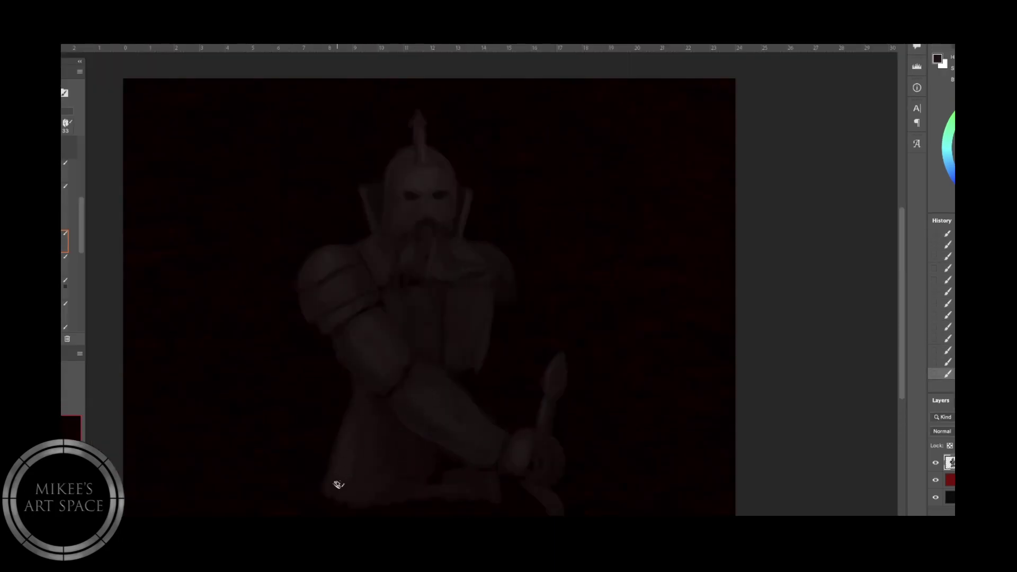
Flip the canvas horizontally and add armor strokes to the side, torso and lower arm
key("ctrl+alt+shift+h")
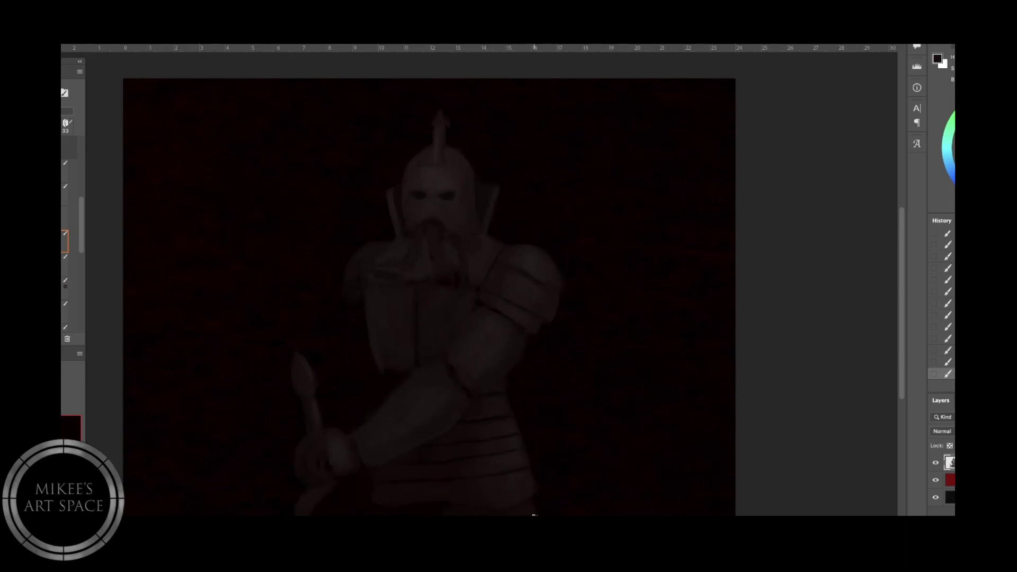
left_click_drag(355, 288, 349, 334)
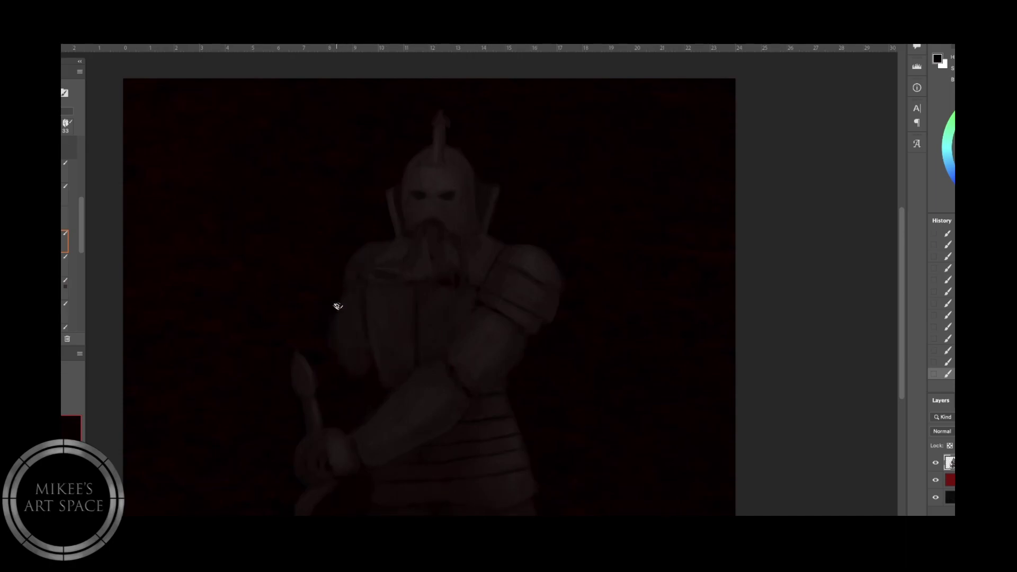
left_click_drag(355, 381, 352, 426)
left_click_drag(349, 488, 345, 514)
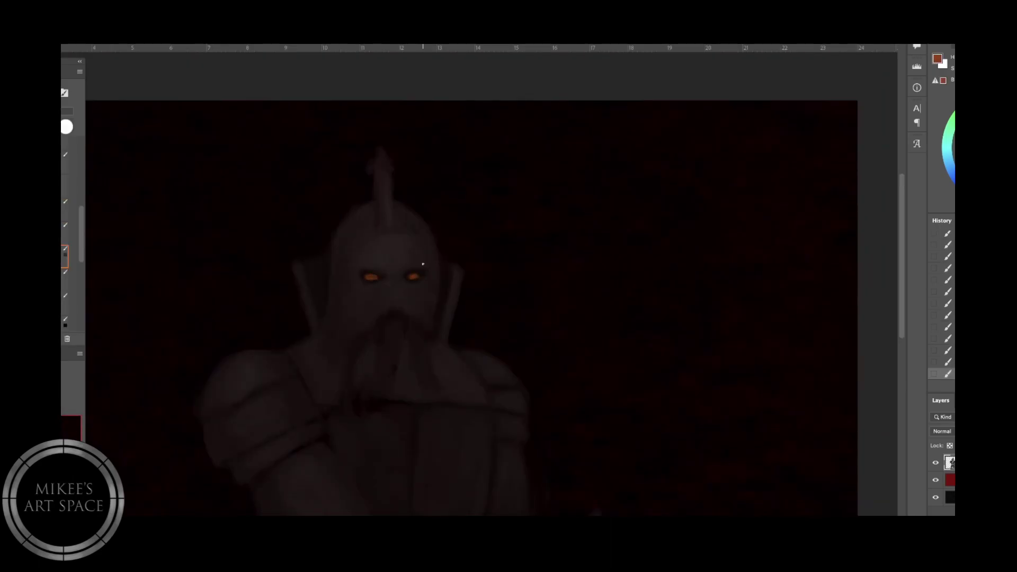
Paint glowing orange highlights into both eyes of the helmet
key("x")
left_click(372, 277)
left_click(414, 276)
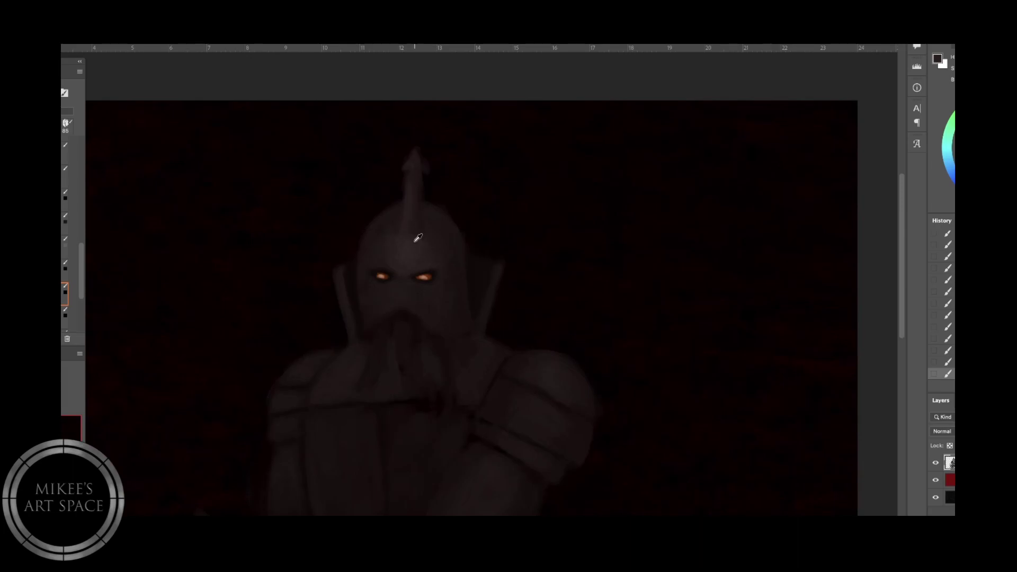
Paint a black line down the helmet between the eyes, checking it on a mirrored canvas
left_click_drag(402, 273, 408, 248)
key("d")
left_click_drag(403, 278, 407, 307)
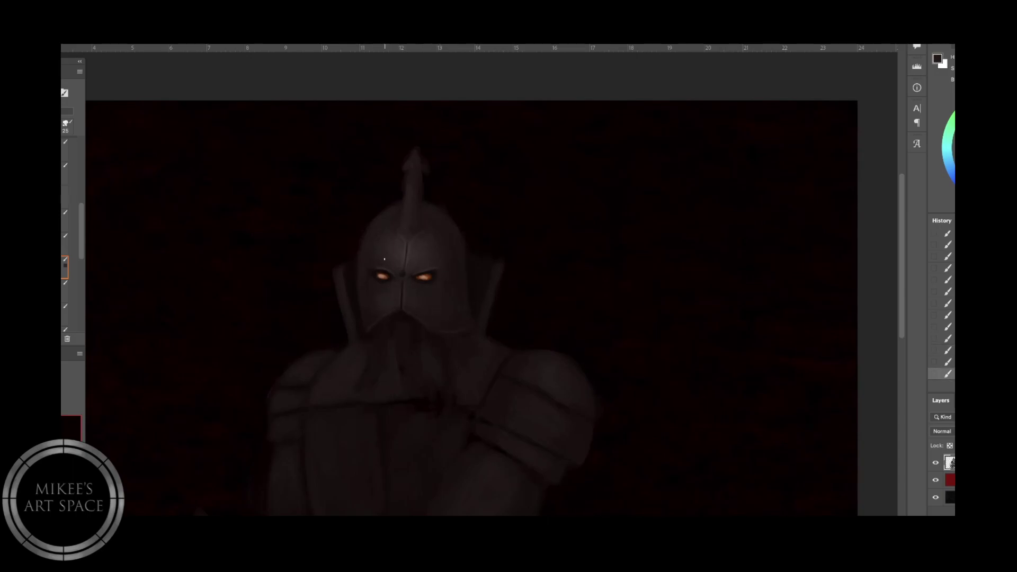
key("ctrl+shift+h")
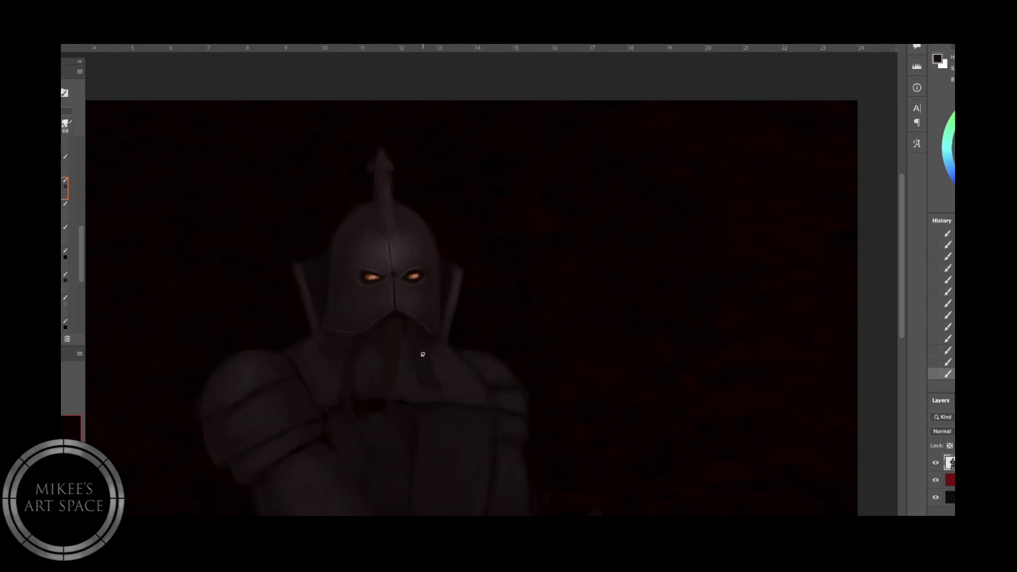
key("ctrl+shift+h")
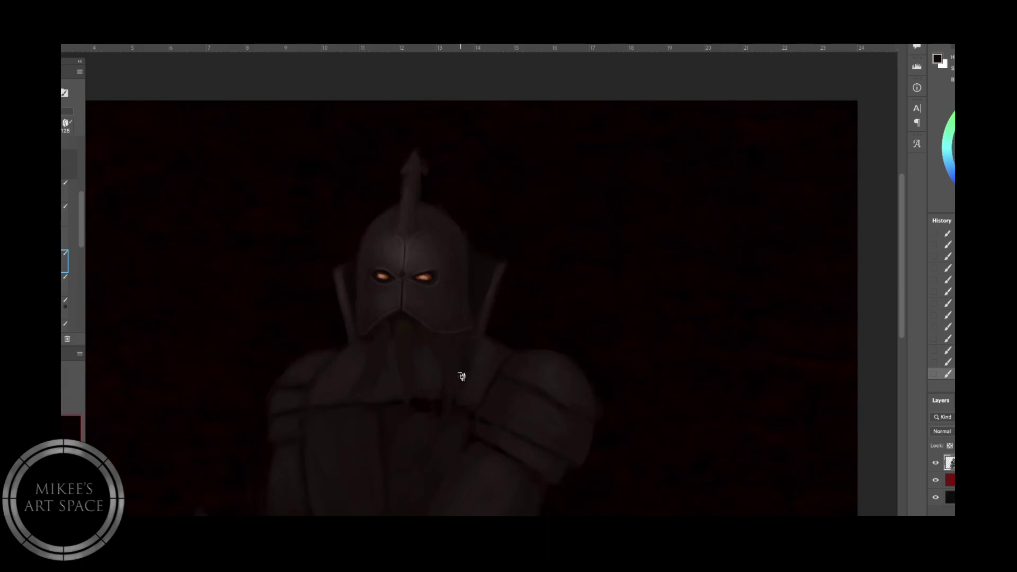
Shrink the brush for finer strokes, then undo and restore the latest strokes
key("bracketleft")
key("bracketleft")
key("bracketleft")
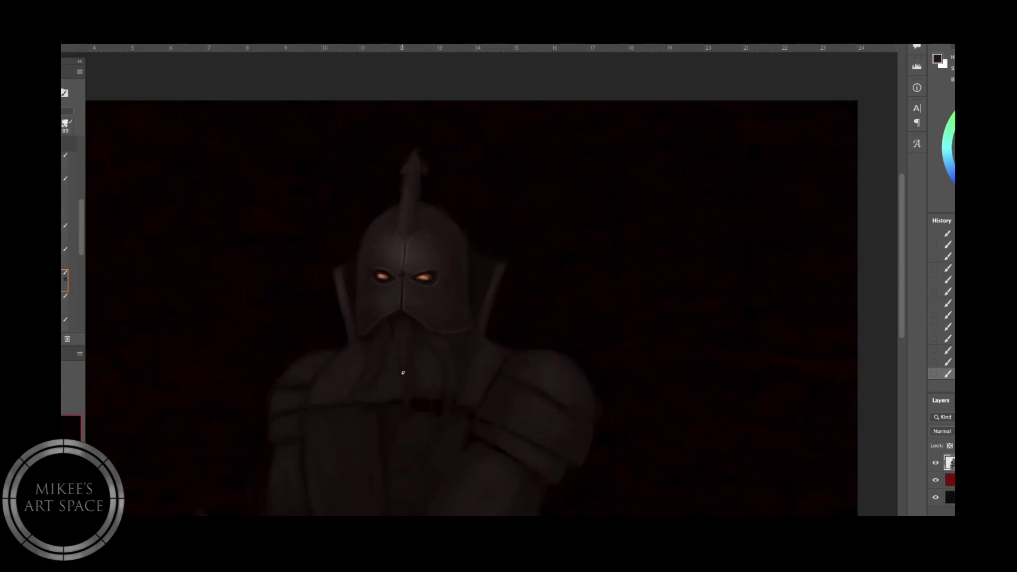
key("bracketleft")
key("bracketleft")
key("bracketleft")
key("ctrl+alt+z")
key("ctrl+alt+z")
key("ctrl+alt+z")
key("ctrl+shift+z")
key("ctrl+shift+z")
key("ctrl+shift+z")
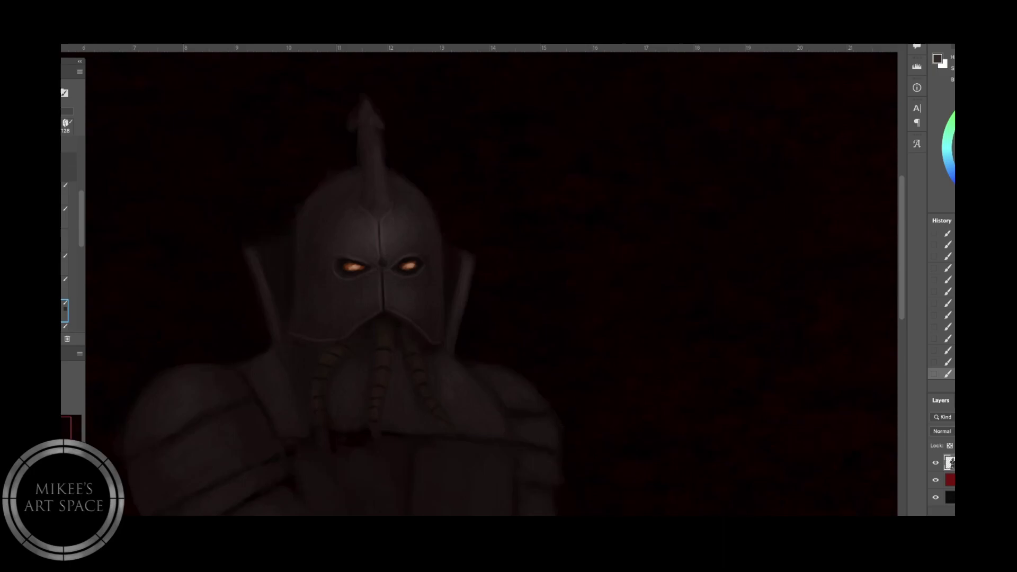
Cycle brush presets to a textured, smaller tip and move the view down the knight's body
key("period")
key("ctrl+minus")
key("period")
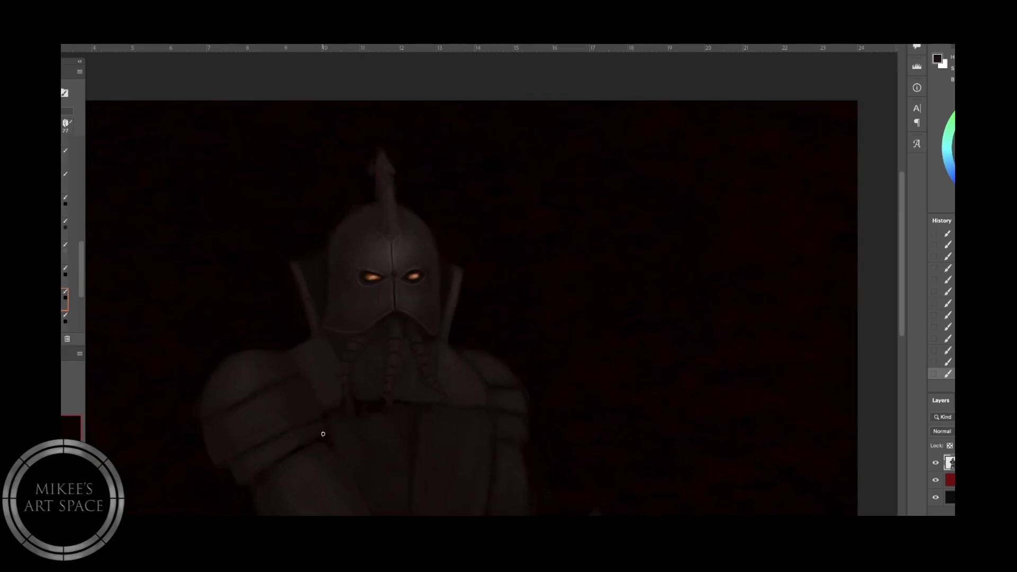
key("comma")
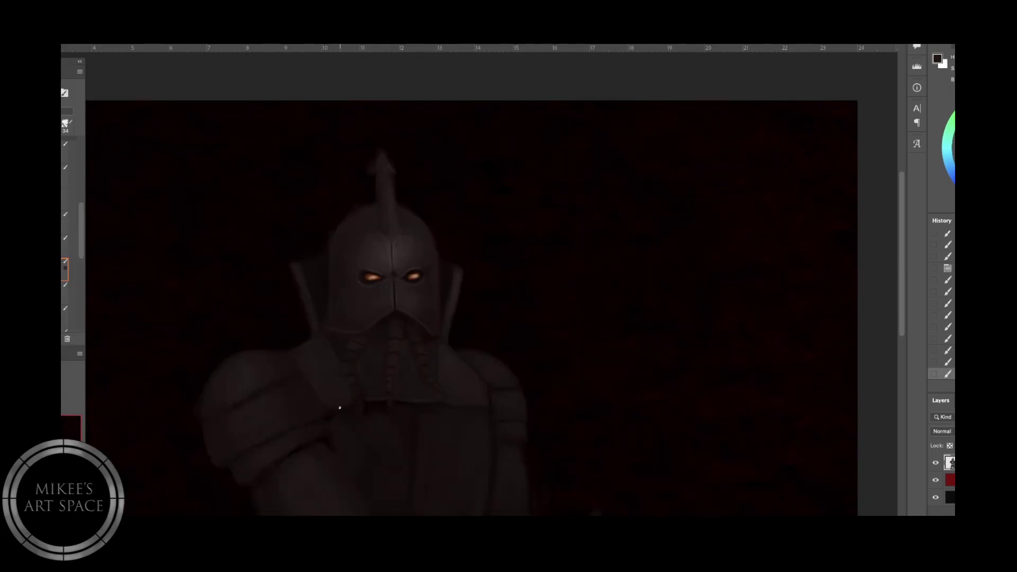
left_click_drag(397, 447, 368, 334)
With a larger brush, zoom out and brighten the knight's right shoulder armour
key("period")
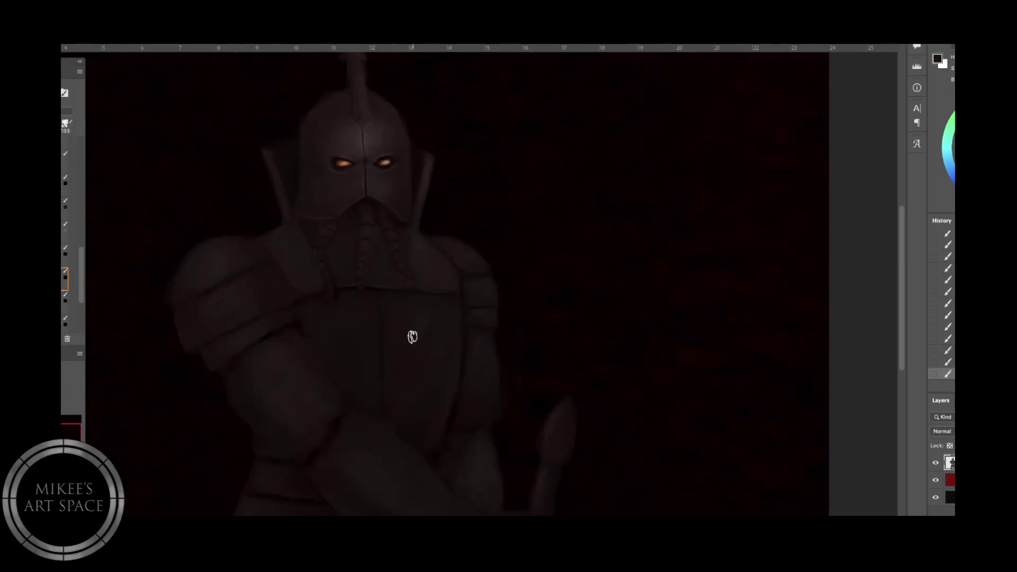
key("ctrl+minus")
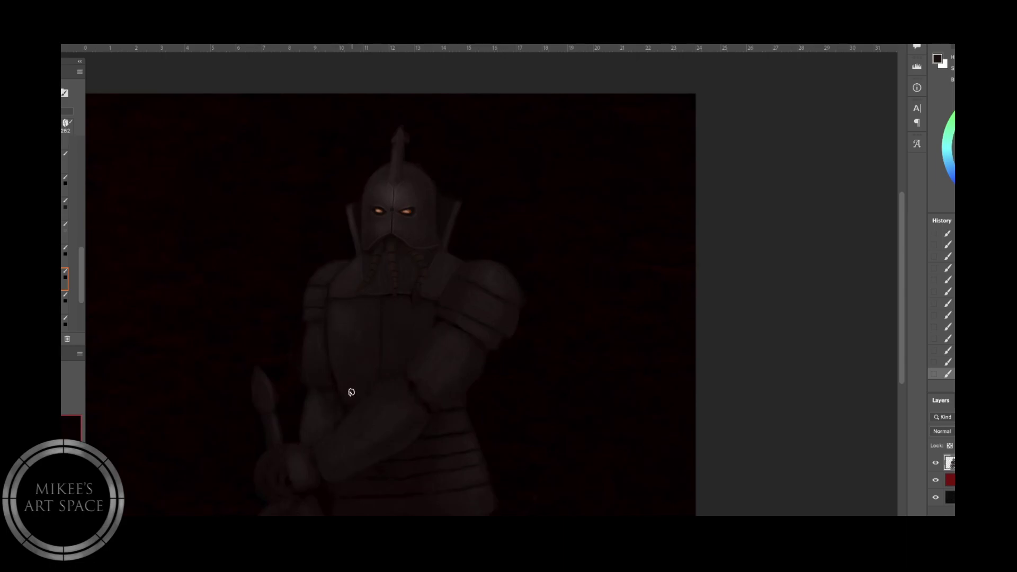
key("ctrl+shift+x")
key("Return")
key("bracketright")
key("bracketright")
key("bracketright")
left_click_drag(516, 295, 481, 291)
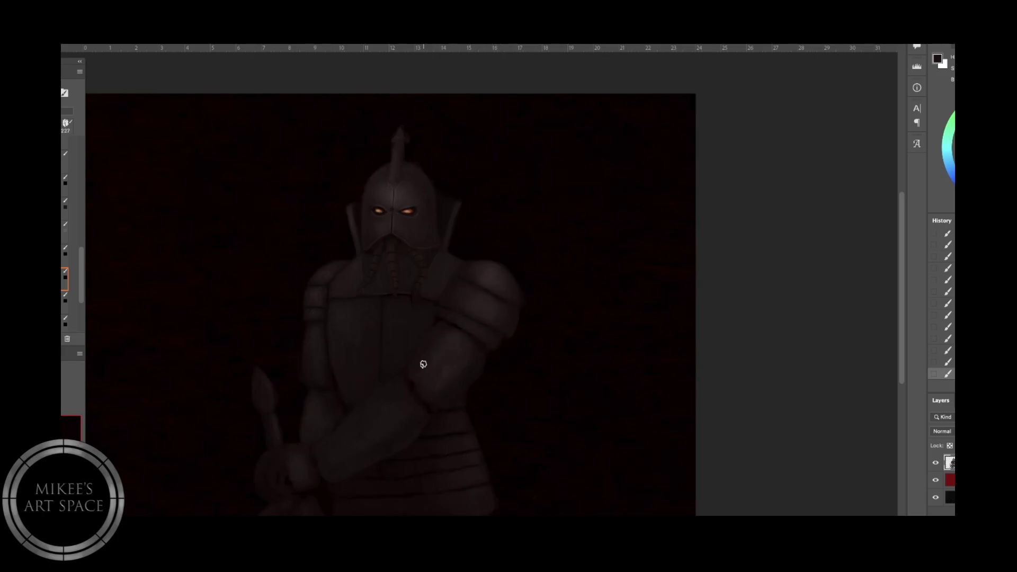
Switch to a smaller brush preset and detail the lower figure on a mirrored canvas
key("comma")
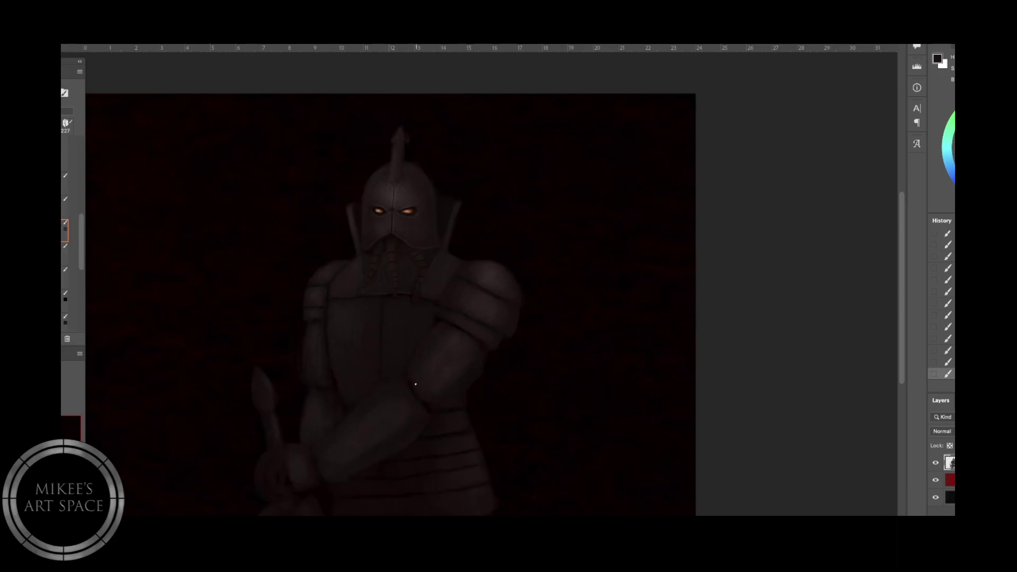
key("bracketleft")
key("bracketleft")
key("bracketleft")
key("ctrl+shift+h")
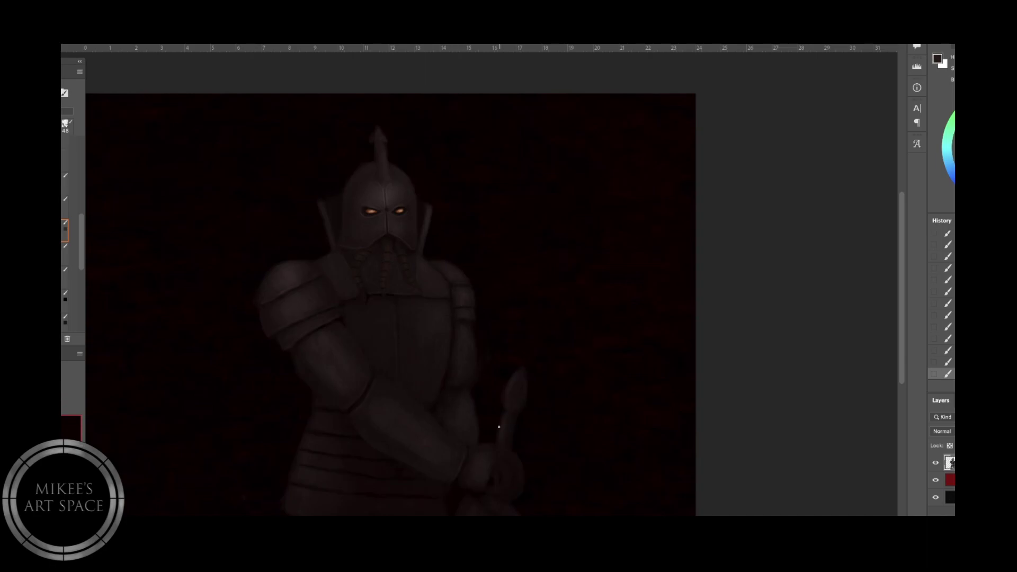
left_click_drag(488, 410, 461, 341)
key("period")
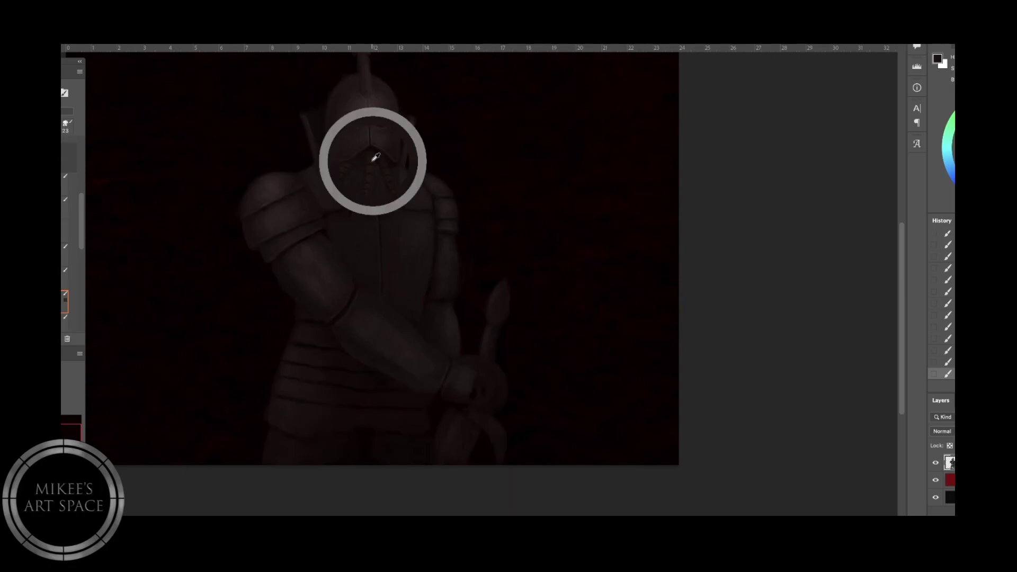
key("period")
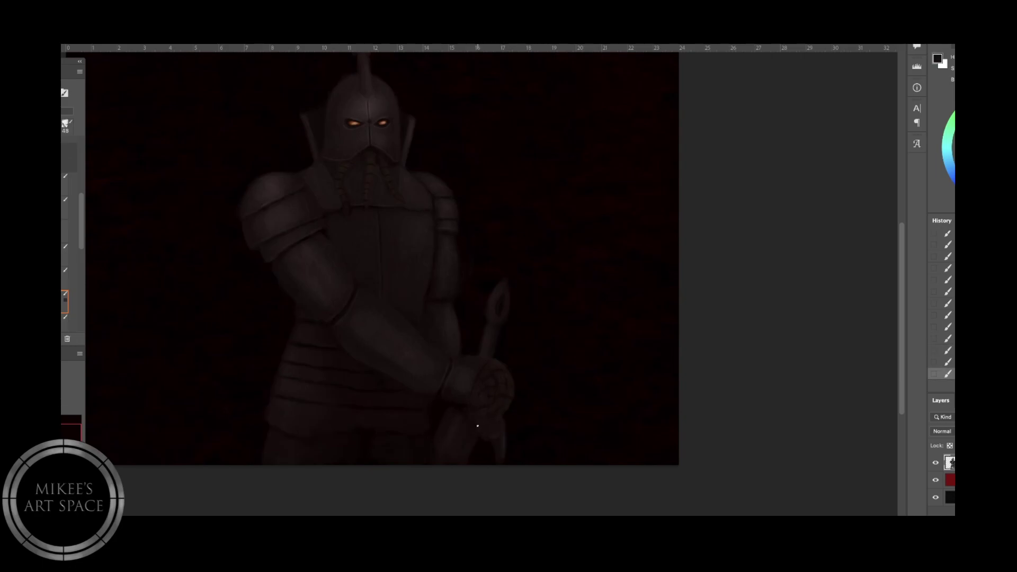
key("ctrl+shift+h")
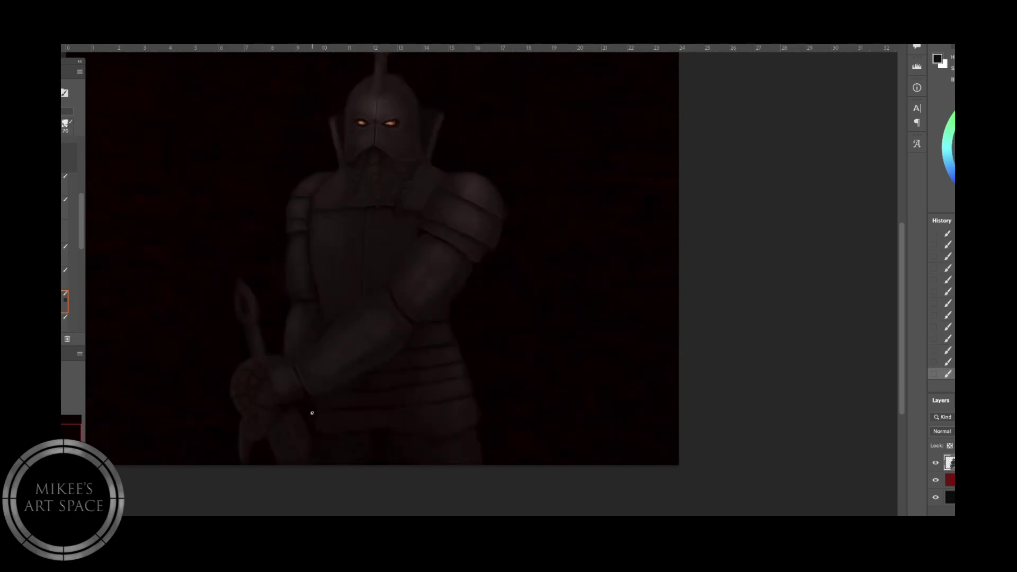
Pick a dark grey and sketch the wing's bony arm and strokes behind the knight
scroll(81, 273, "down", 3)
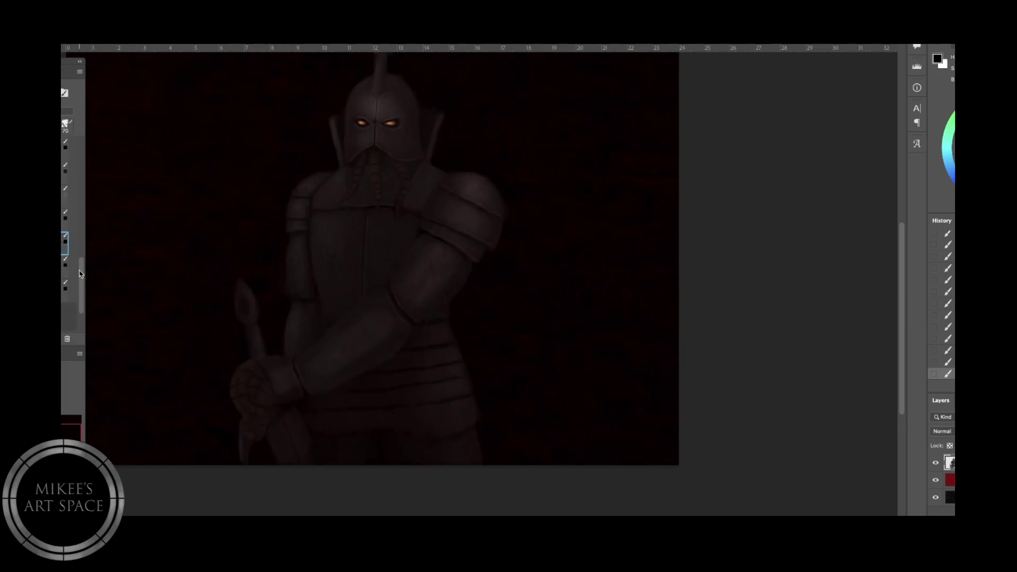
left_click(461, 380, "alt")
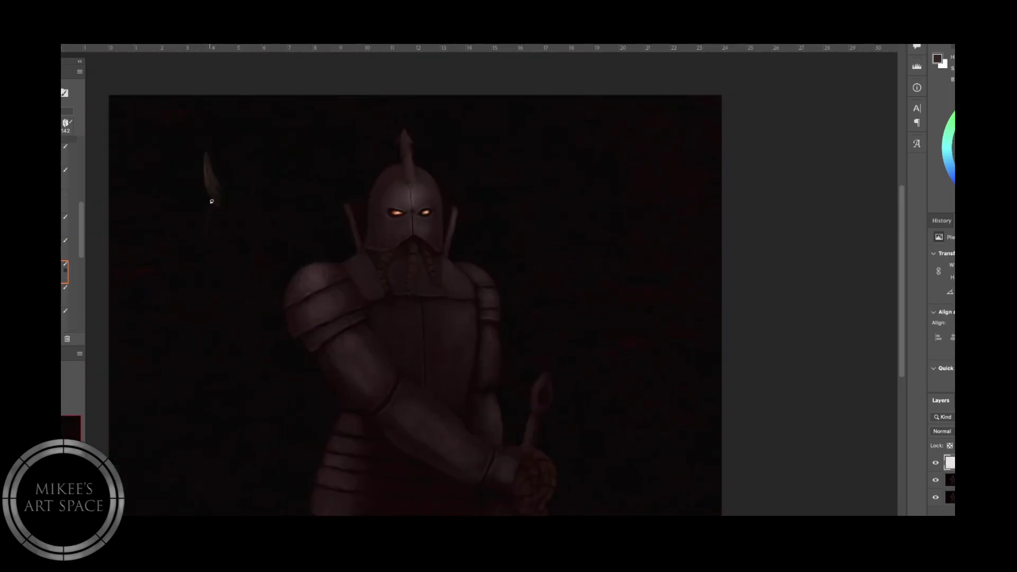
left_click_drag(201, 466, 211, 175)
mouse_move(333, 253)
left_mouse_down()
mouse_move(221, 189)
mouse_move(142, 506)
left_mouse_up()
key("bracketright")
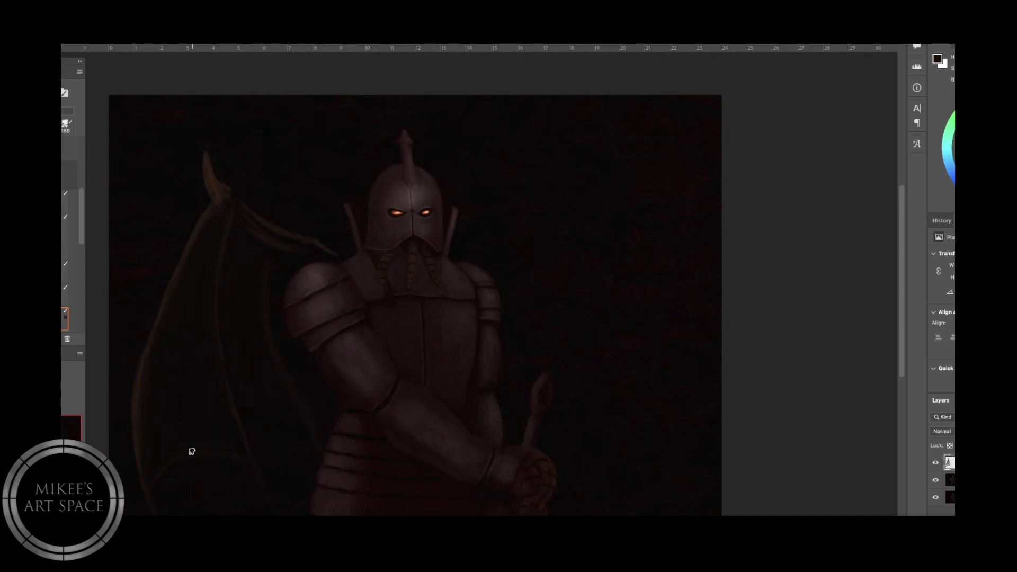
Mirror the canvas, paste a matching wing on the opposite side, and bring up Liquify
key("h")
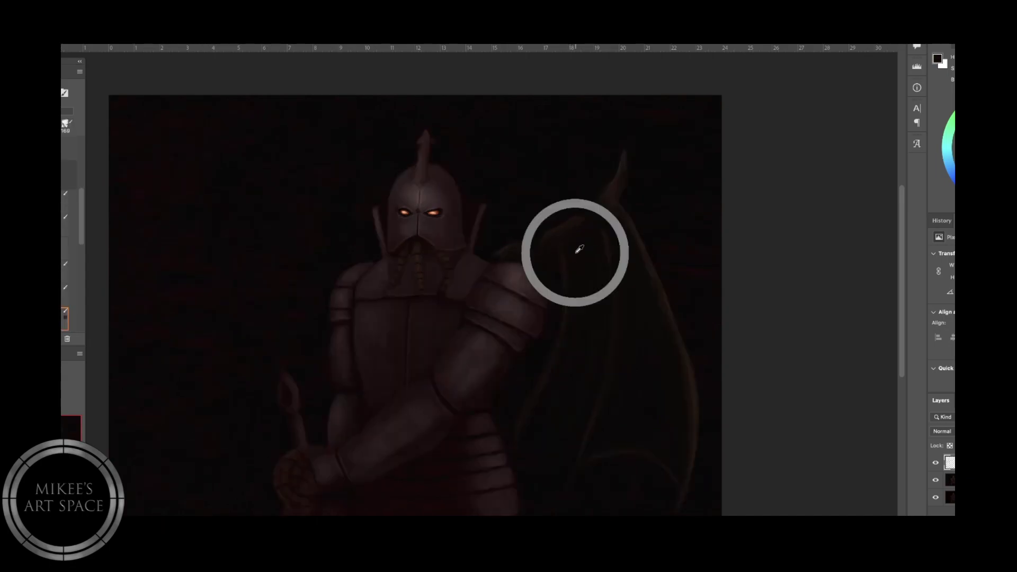
key("ctrl+v")
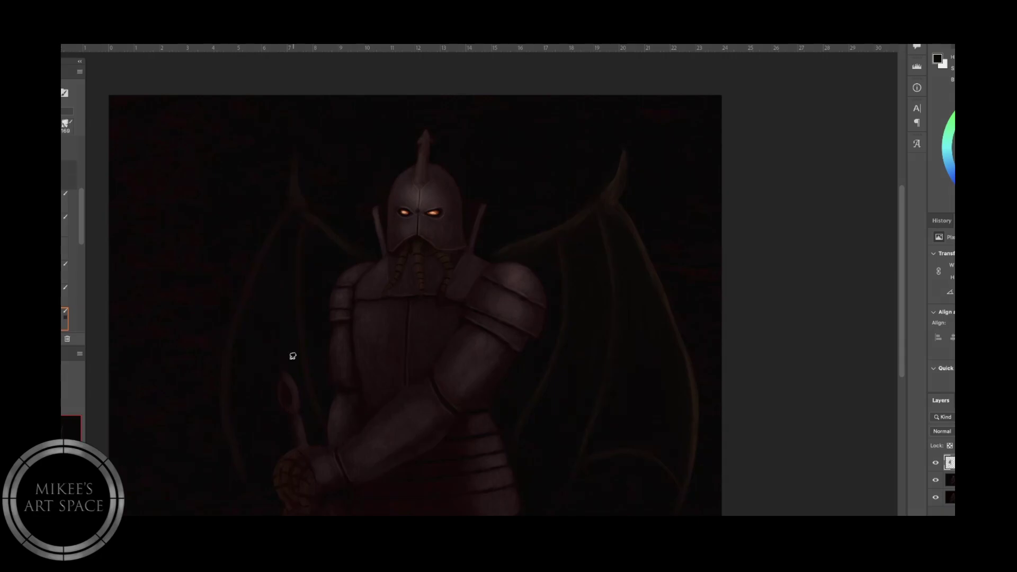
key("ctrl+shift+x")
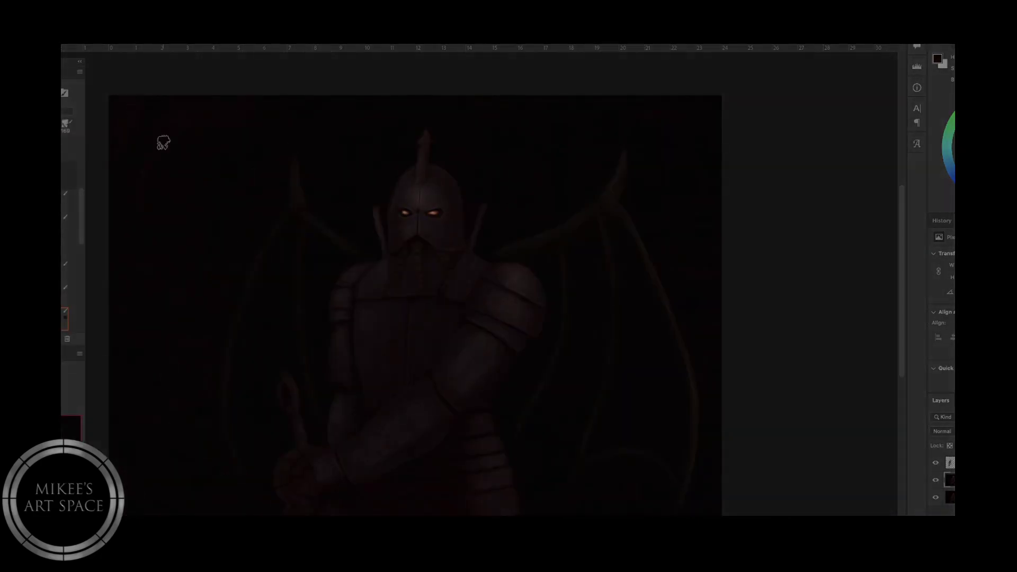